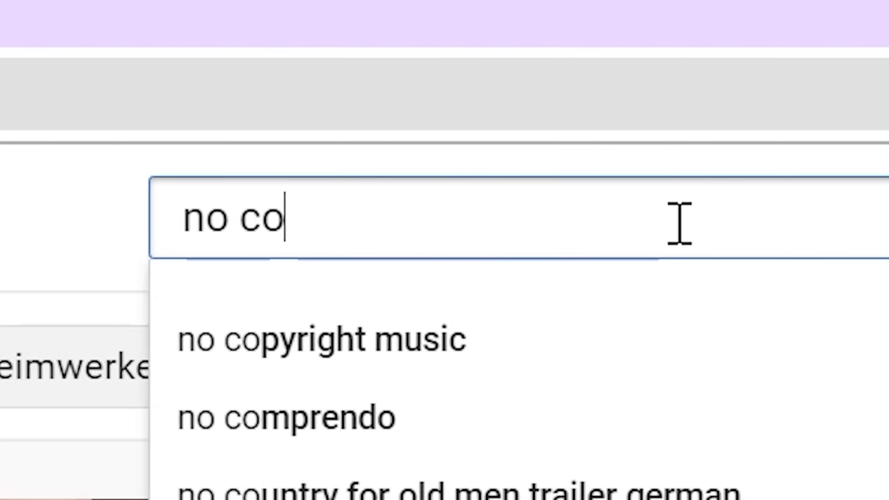
# Search YouTube for "no copyright sounds" and highlight the subscriber count of the NoCopyrightSounds channel under the Alan Walker - Fade video
pyautogui.write('t sounds')
pyautogui.press('Return')
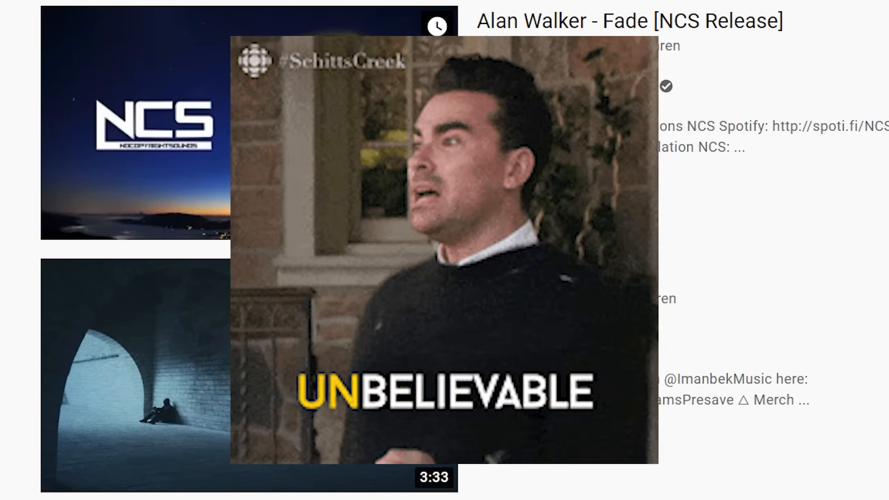
pyautogui.moveTo(199, 154); pyautogui.dragTo(213, 159)
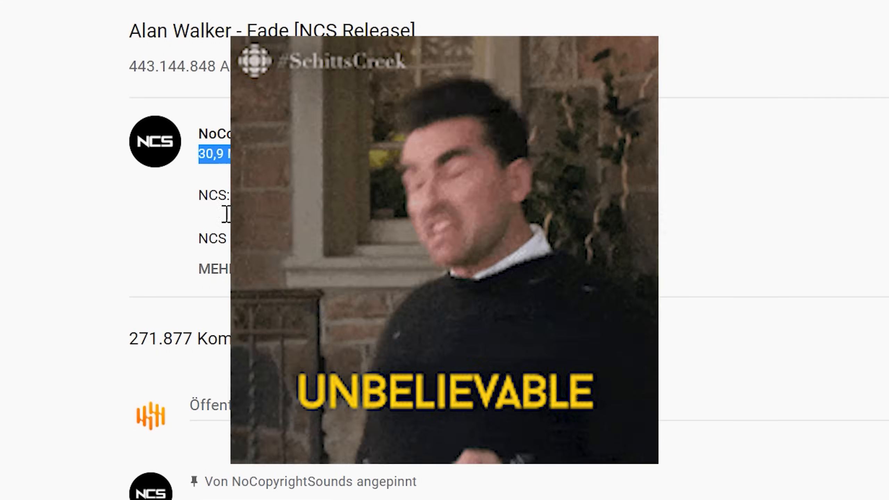
pyautogui.click(227, 214)
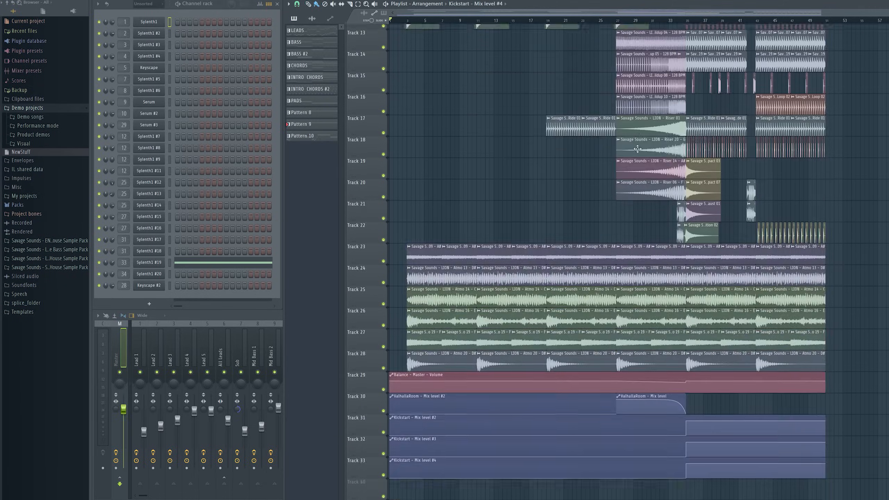
pyautogui.scroll(-3, 637, 148)
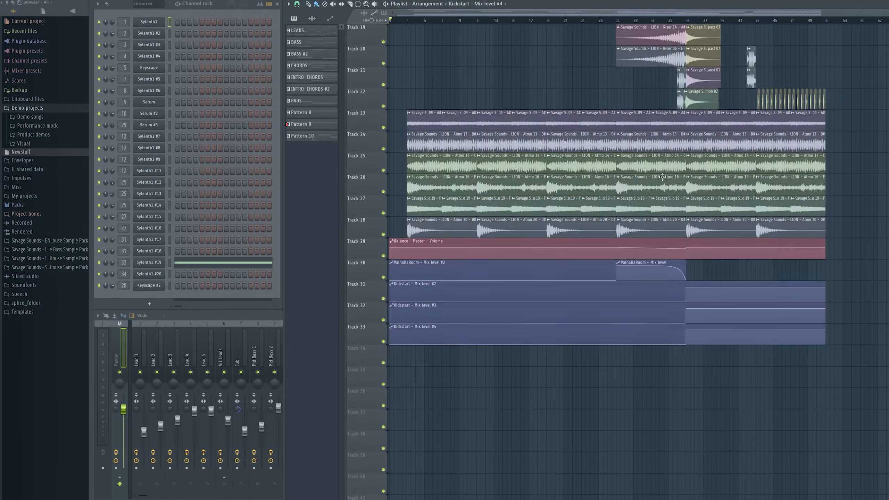
pyautogui.scroll(9, 608, 86)
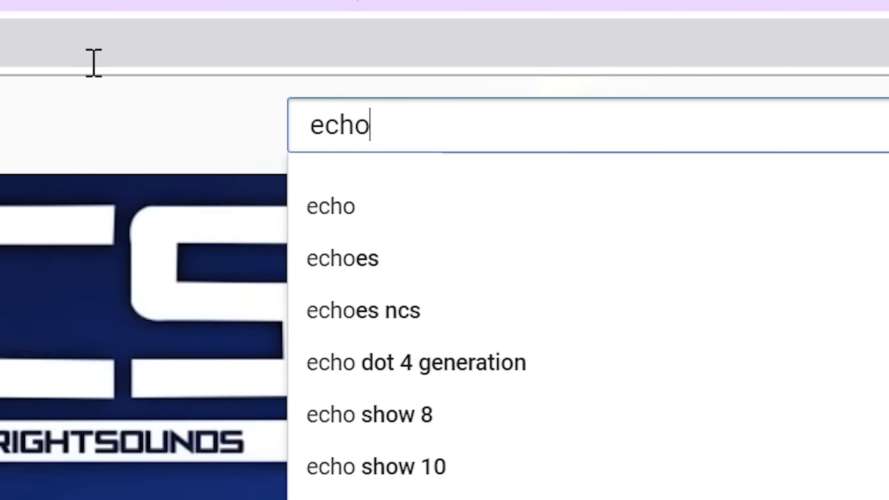
# Search YouTube for an acapella of "echosmith cool kids"
pyautogui.write('smith cool kids acap')
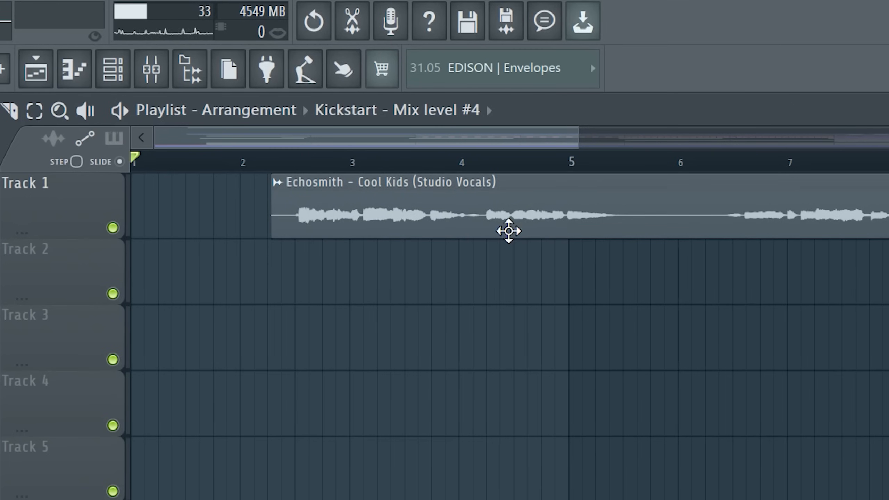
# Set the time-stretching tempo of the Echosmith - Cool Kids vocal clip to 130 BPM
pyautogui.doubleClick(379, 196)
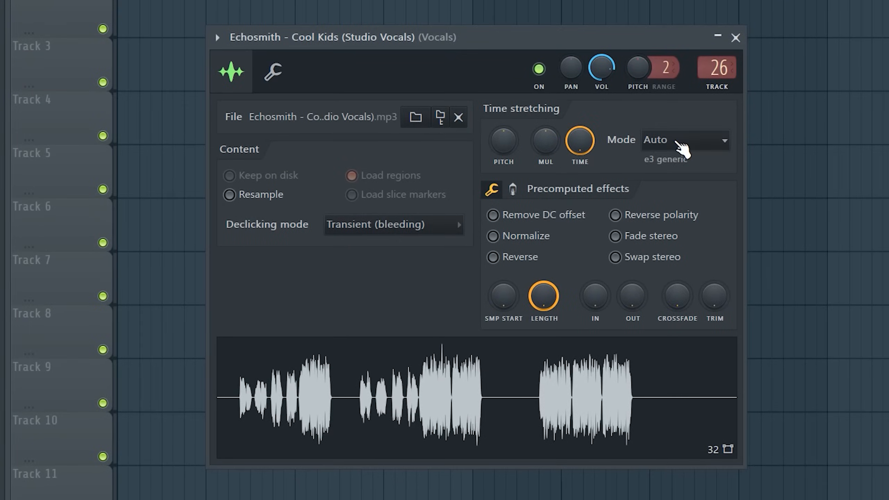
pyautogui.click(681, 148)
pyautogui.click(671, 302)
pyautogui.rightClick(587, 144)
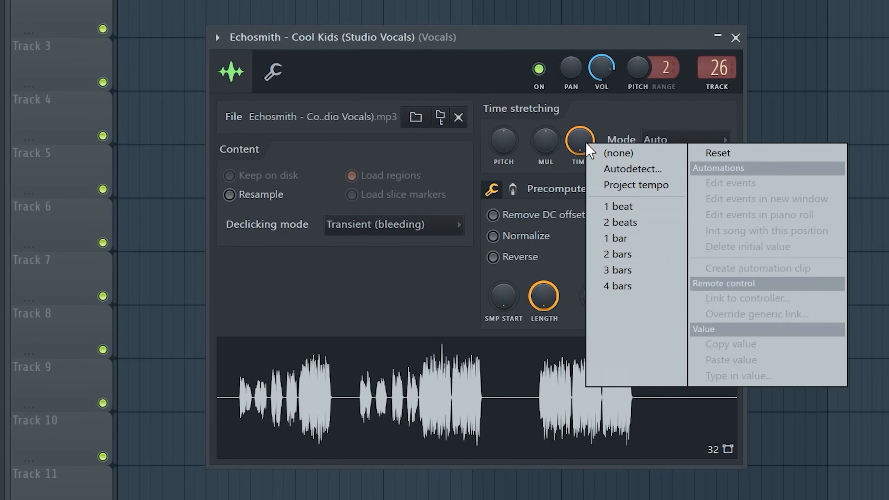
pyautogui.click(623, 177)
pyautogui.click(509, 279)
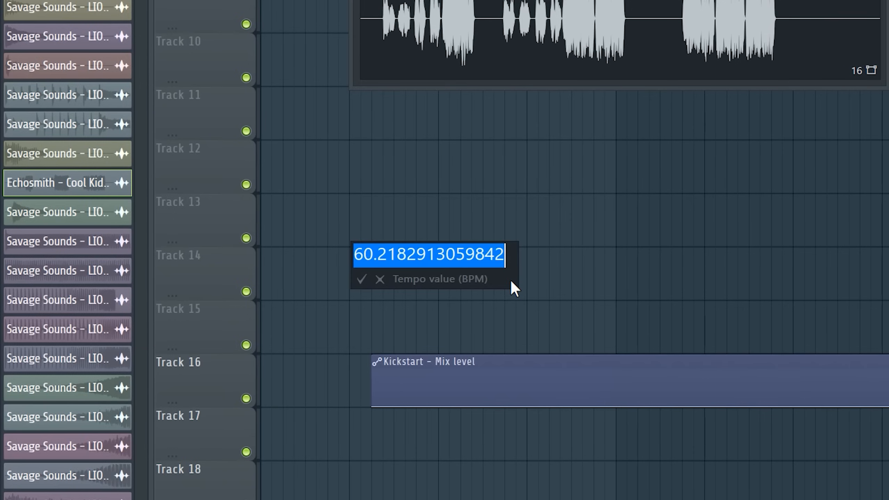
pyautogui.write('13')
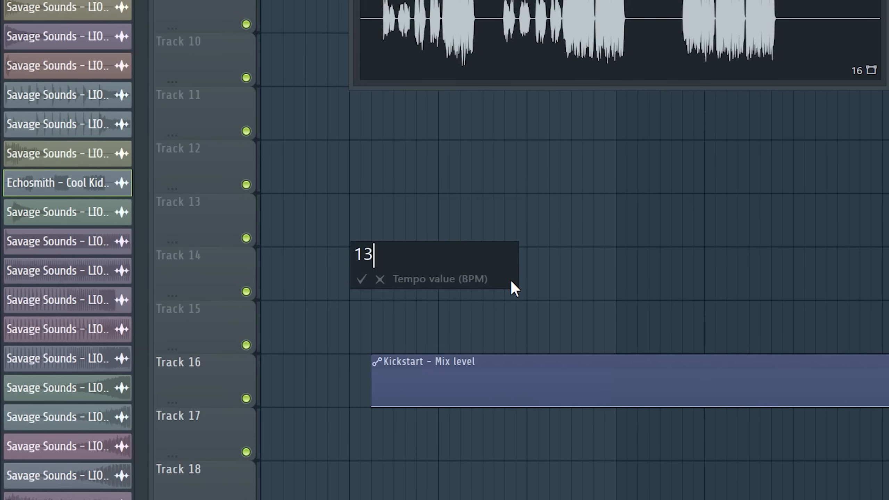
pyautogui.write('0')
pyautogui.press('Return')
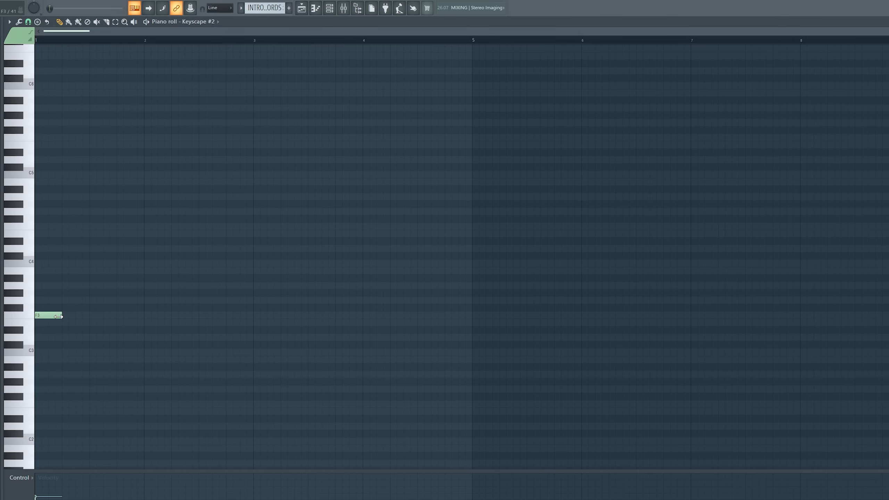
# Draw the root notes F3, D#3, C#3, G#3 and C3 in sequence to fill four bars of the Keyscape #2 piano roll
pyautogui.press('space')
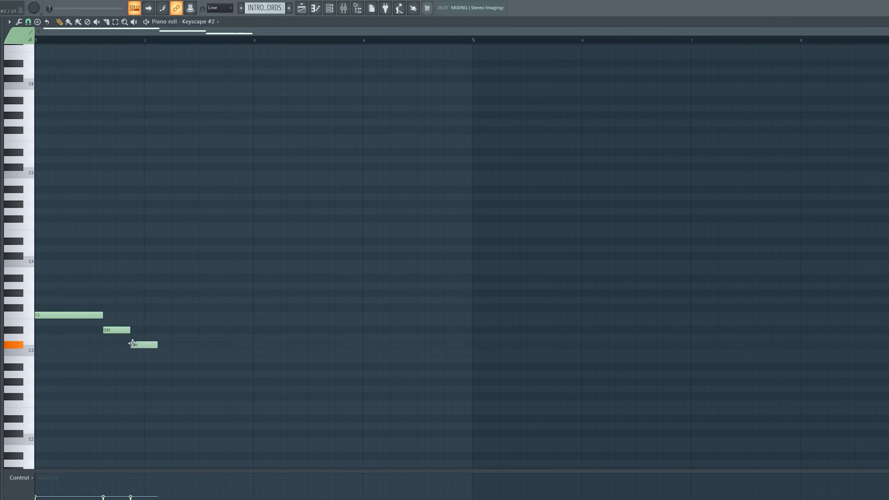
pyautogui.moveTo(156, 345); pyautogui.dragTo(253, 345)
pyautogui.moveTo(263, 290); pyautogui.dragTo(256, 297)
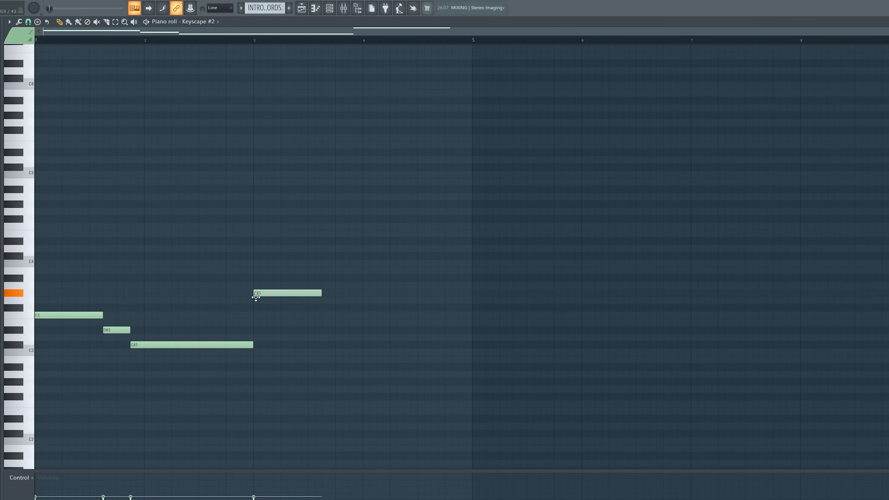
pyautogui.moveTo(351, 359); pyautogui.dragTo(353, 347)
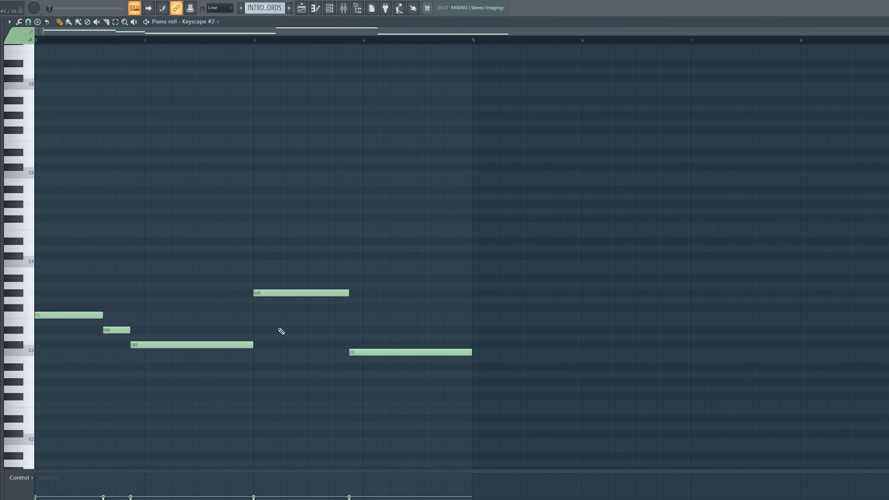
# Stack F4, G#4, C5 and D#5 at the start, repeat the chord over C#3 until bar 3, and play it back
pyautogui.click(39, 224)
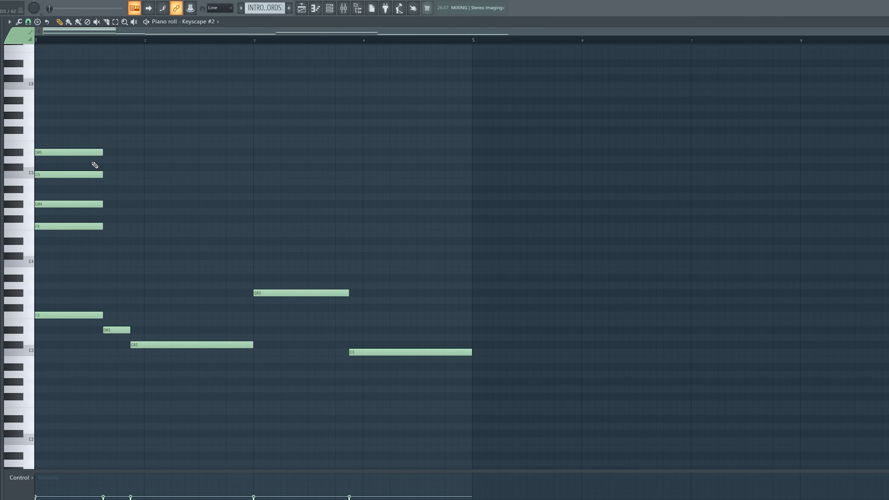
pyautogui.moveTo(92, 135); pyautogui.dragTo(112, 247)
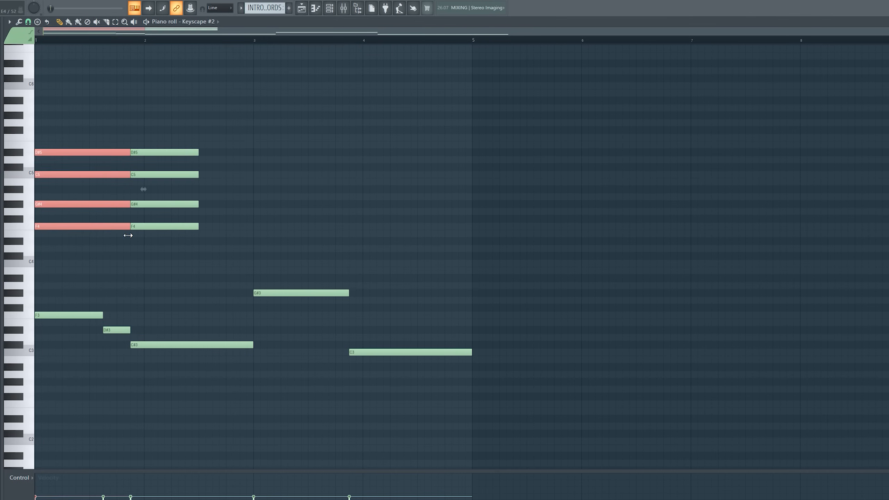
pyautogui.moveTo(167, 128); pyautogui.dragTo(195, 245)
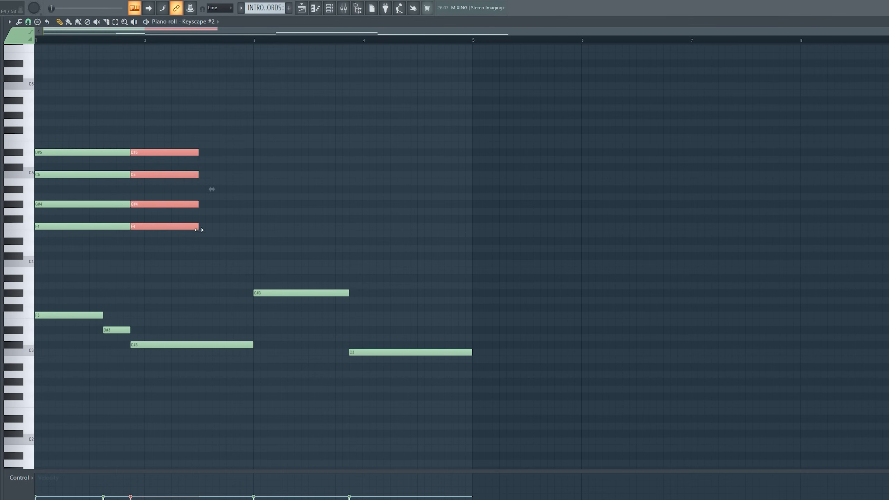
pyautogui.moveTo(250, 235); pyautogui.dragTo(254, 236)
pyautogui.press('space')
pyautogui.click(268, 261)
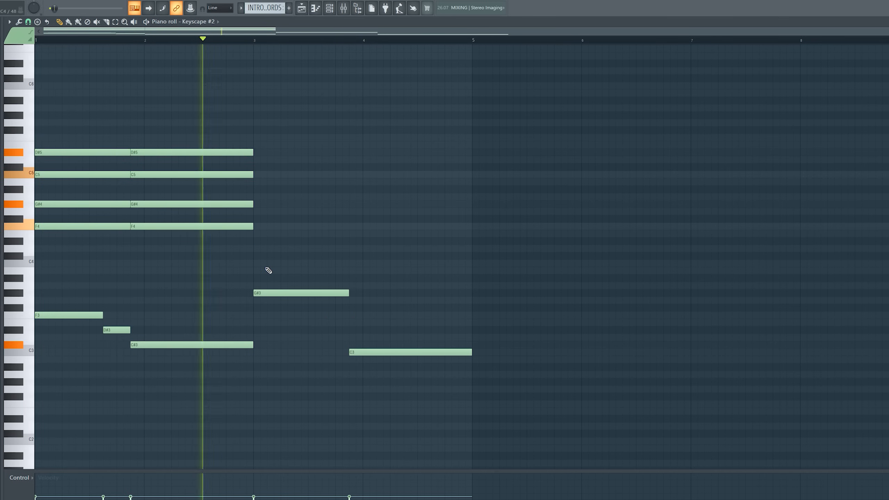
pyautogui.press('space')
# Add a G#4, C5, D#5 and G#5 chord above G#3 and a G4, A#4, D#5 and G5 chord above C3
pyautogui.click(256, 206)
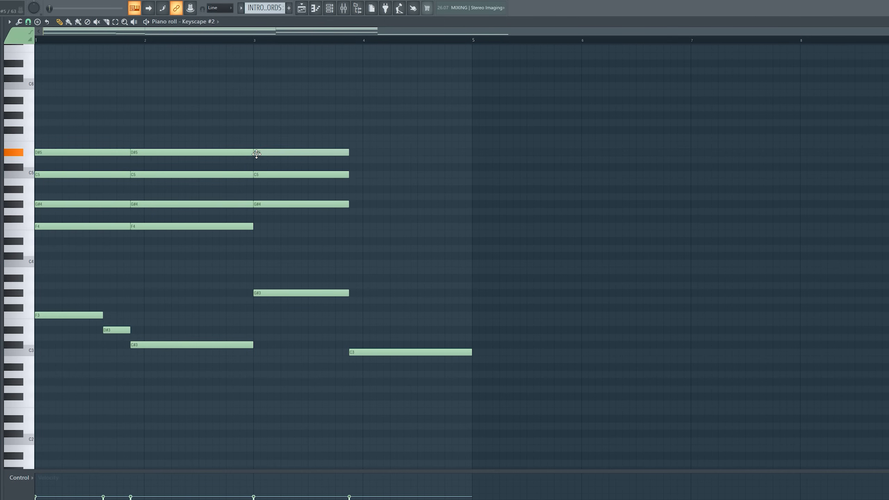
pyautogui.click(257, 116)
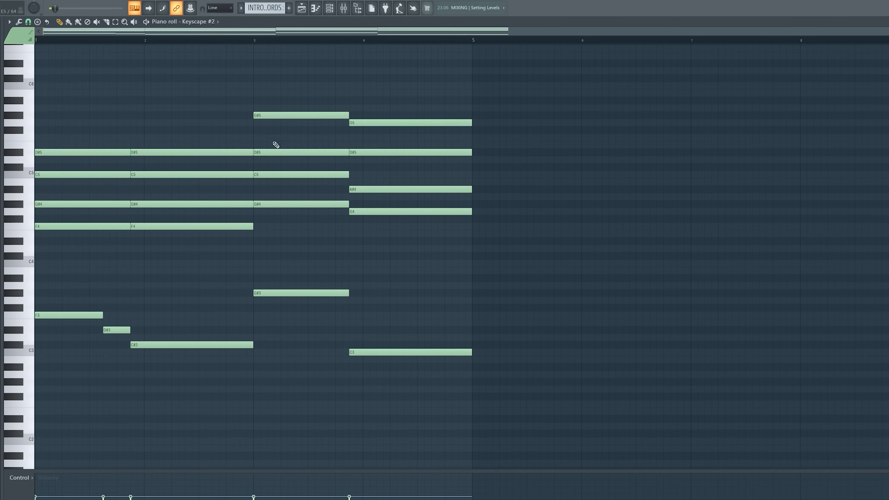
# Revoice the last two chords as G#3, D#4, A#4, C5, D#5 and C4, G4, A#4, removing the low C3, and play the progression
pyautogui.rightClick(360, 122)
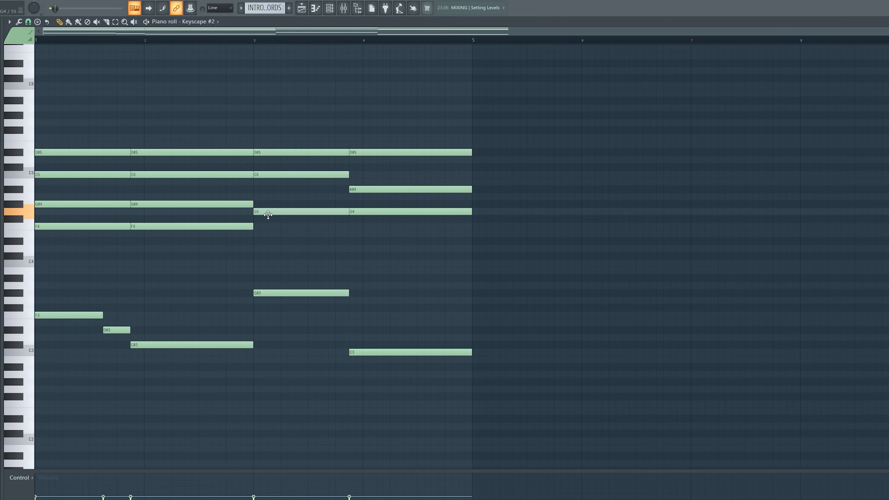
pyautogui.moveTo(270, 240); pyautogui.dragTo(269, 246)
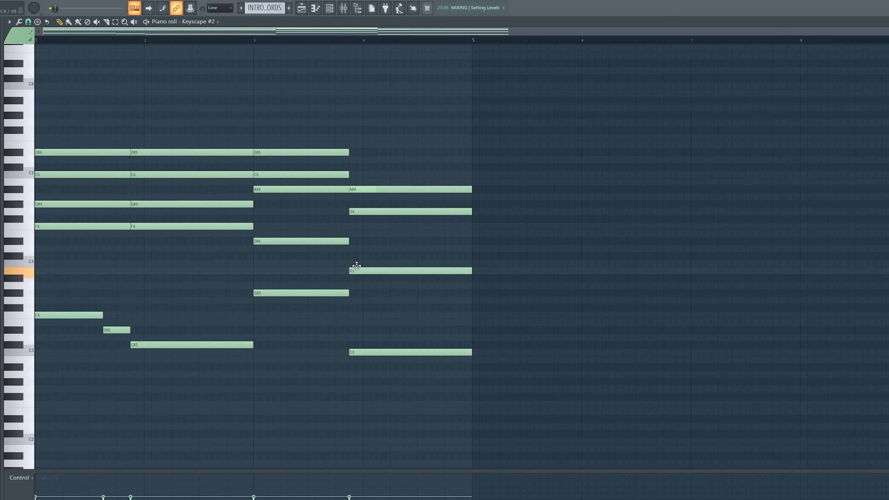
pyautogui.moveTo(356, 266); pyautogui.dragTo(357, 259)
pyautogui.rightClick(354, 352)
pyautogui.moveTo(338, 191); pyautogui.dragTo(337, 188)
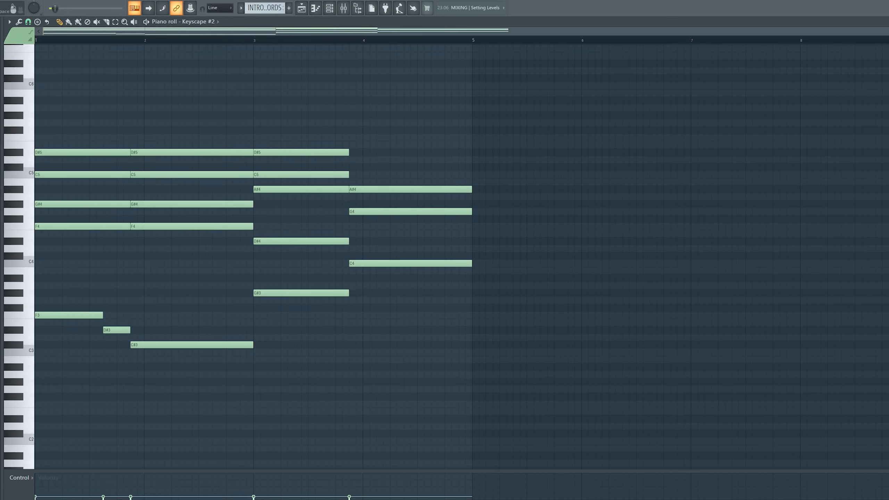
pyautogui.press('space')
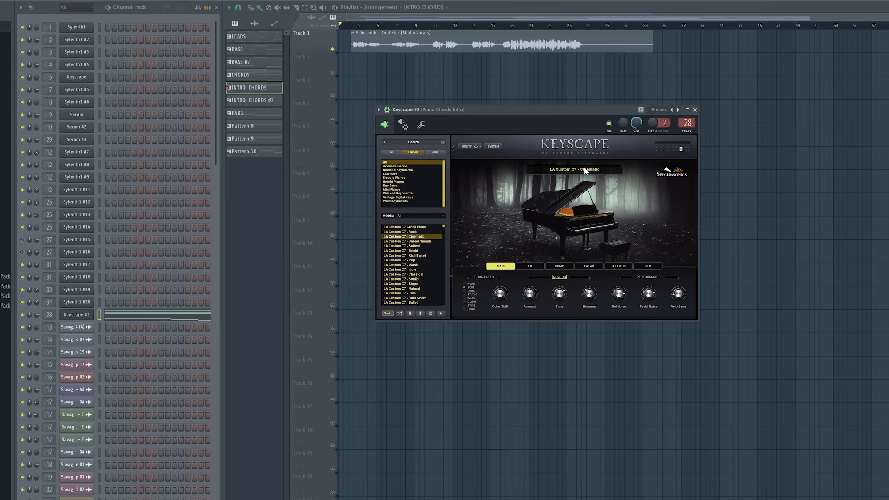
# Open Sylenth1 #15 and select the preset 023: Savage - LION - Garrix - CH
pyautogui.click(77, 240)
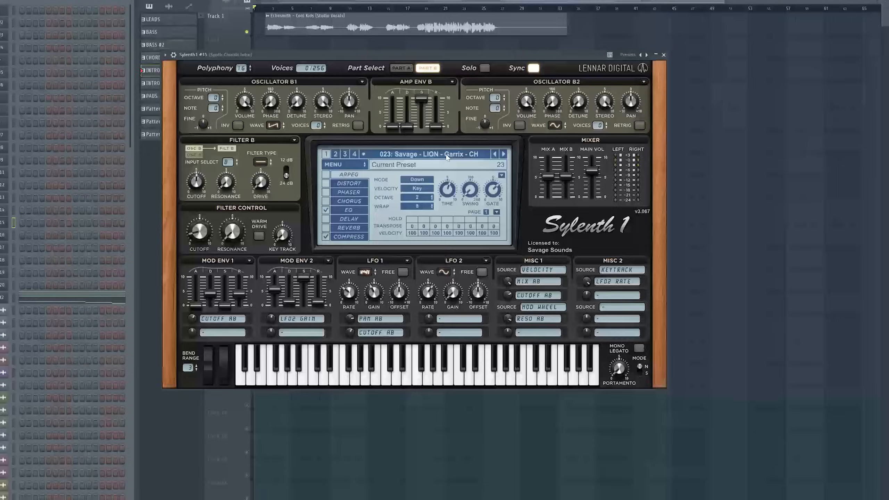
pyautogui.click(447, 156)
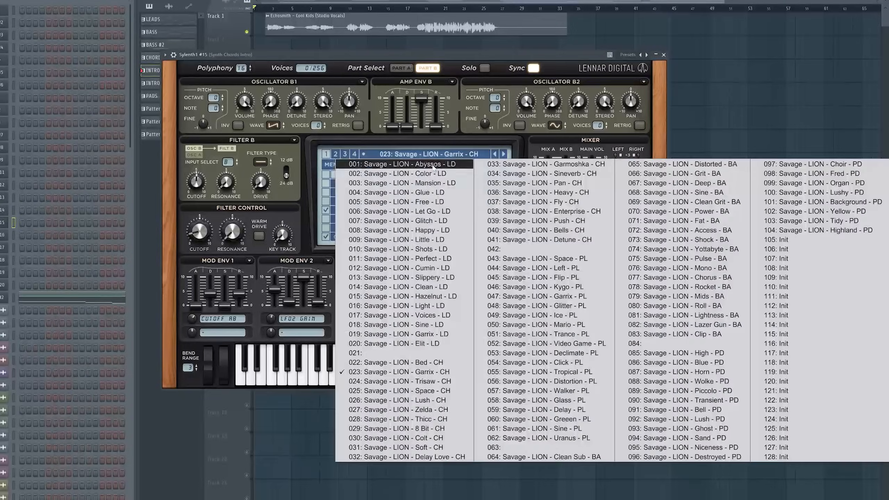
pyautogui.click(399, 371)
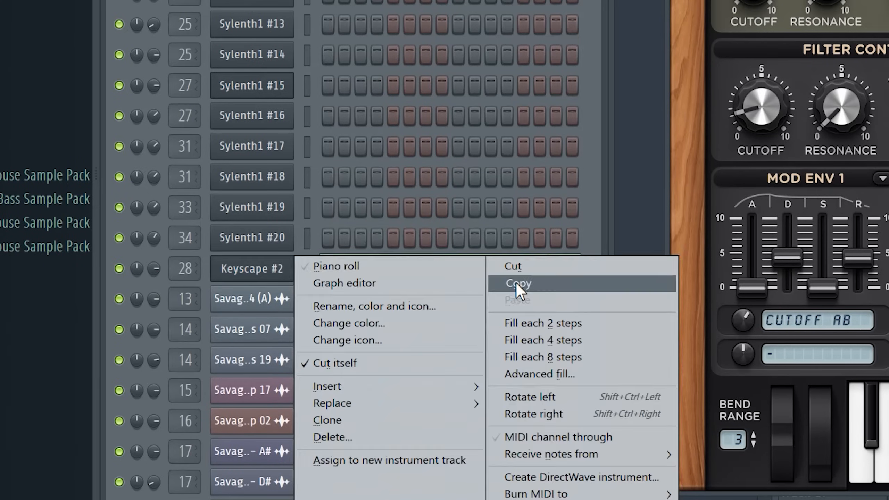
# Copy the chord notes from Keyscape #2 into Sylenth1 #15 and play them
pyautogui.click(520, 290)
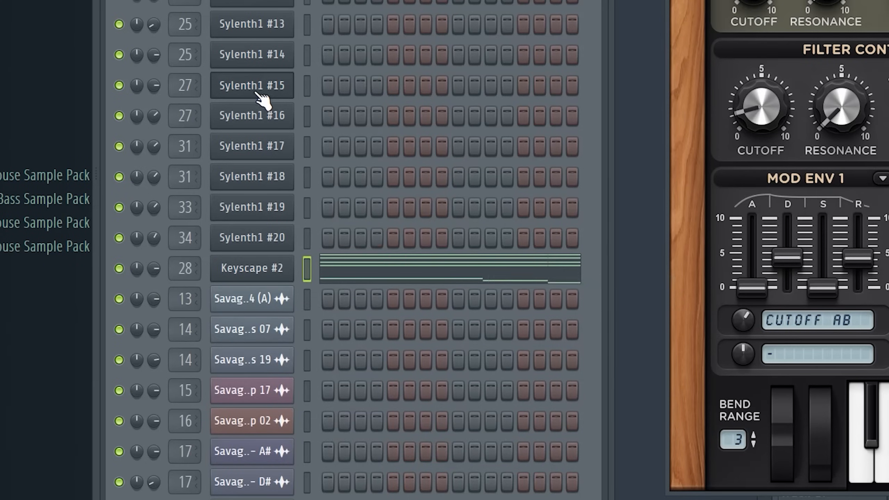
pyautogui.rightClick(234, 89)
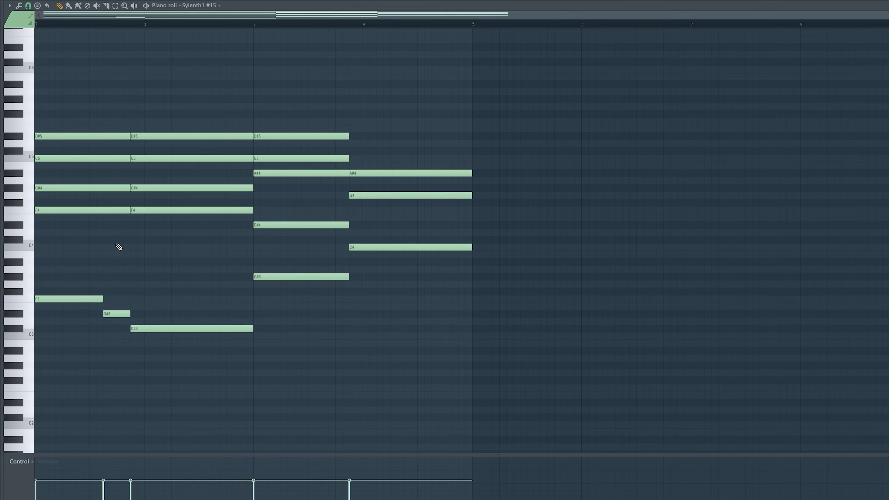
pyautogui.press('space')
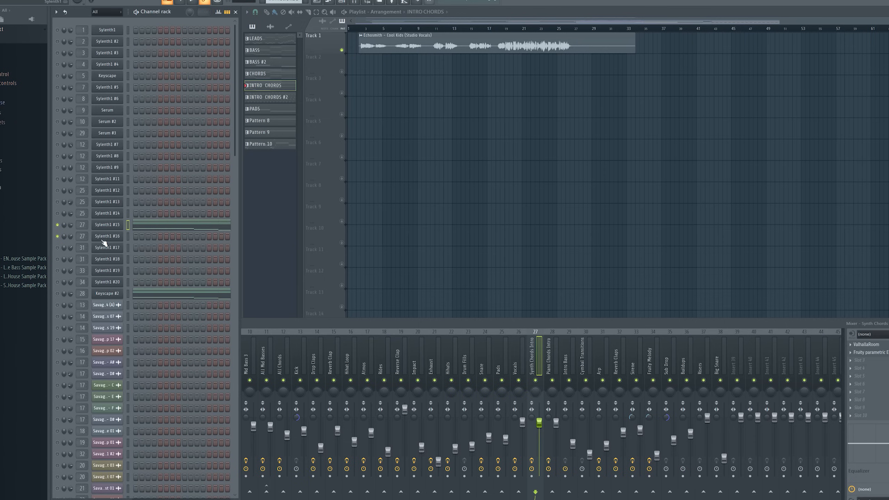
# Open the Sylenth1 #16 intro chord synth and move its window higher over the playlist
pyautogui.click(102, 240)
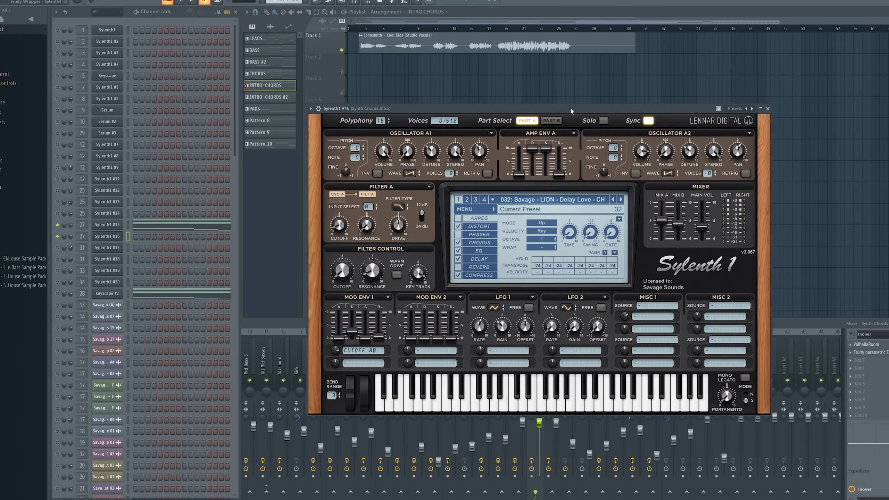
pyautogui.moveTo(571, 111); pyautogui.dragTo(535, 53)
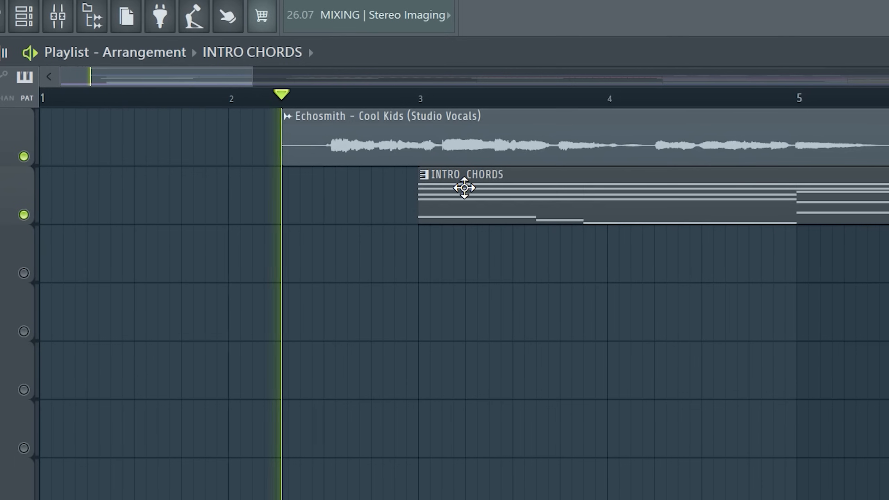
# Repeat the INTRO CHORDS pattern along Track 2 beneath the vocal clip
pyautogui.moveTo(213, 79); pyautogui.dragTo(293, 75)
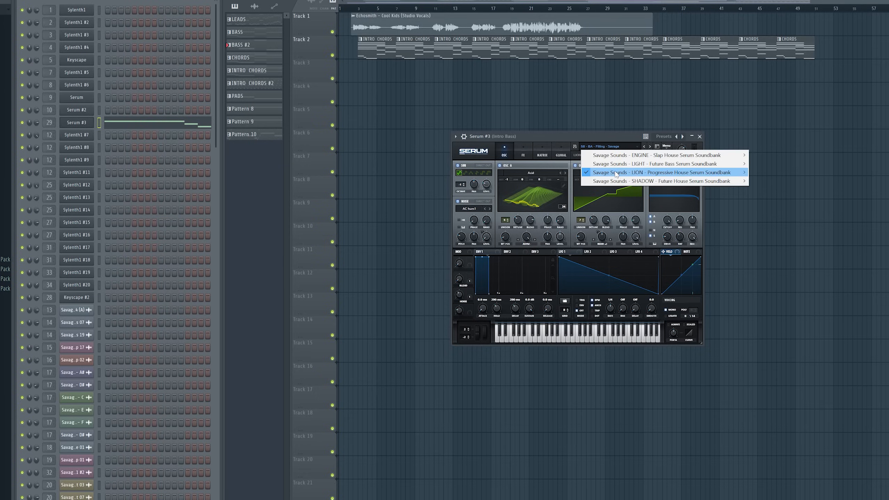
# Browse the Savage Sounds - LION - Progressive House Serum Soundbank in the Serum #3 intro bass
pyautogui.moveTo(616, 174)
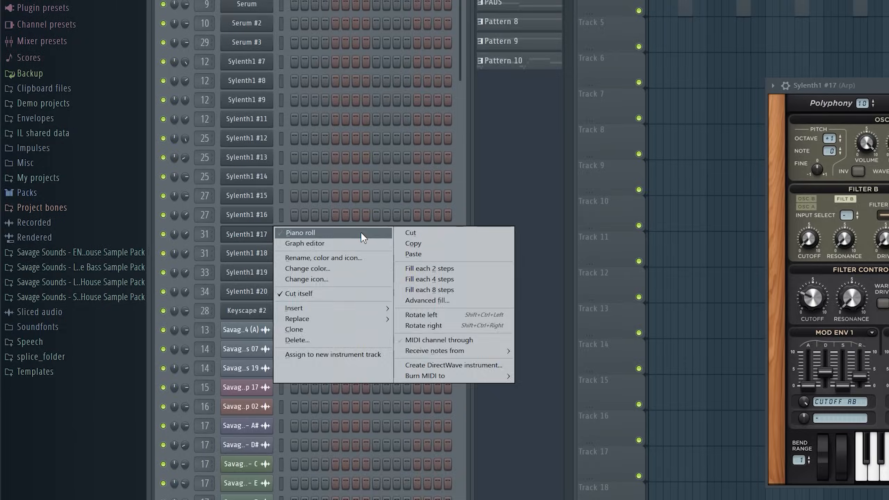
# Open the Sylenth1 #17 arp notes and repeat the rising four-note arpeggio eight times across the first two bars
pyautogui.click(360, 232)
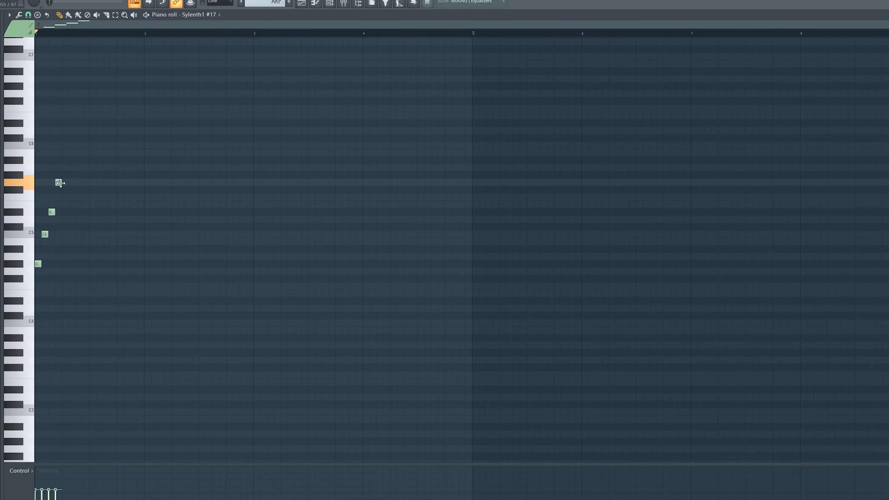
pyautogui.hotkey('ctrl', 'a')
pyautogui.hotkey('ctrl', 'b')
pyautogui.hotkey('ctrl', 'b')
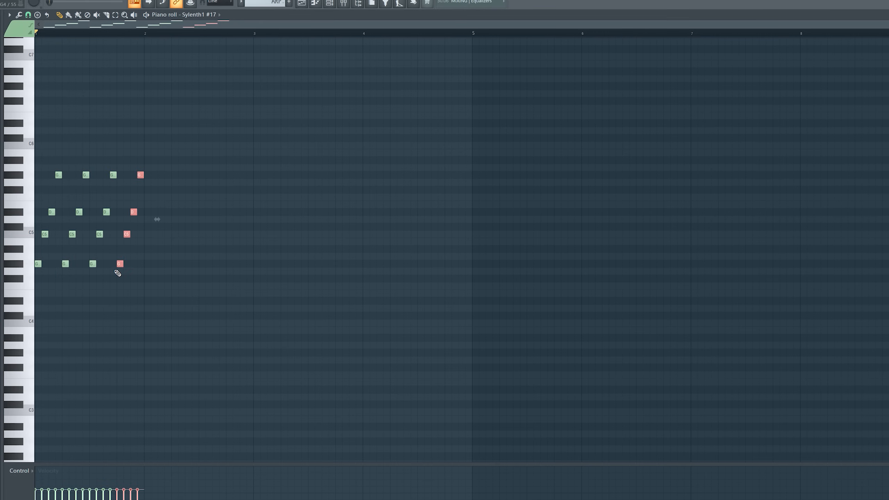
pyautogui.hotkey('ctrl', 'b')
pyautogui.hotkey('ctrl', 'b')
pyautogui.hotkey('ctrl', 'b')
pyautogui.hotkey('ctrl', 'b')
pyautogui.hotkey('ctrl', 'b')
pyautogui.hotkey('ctrl', 'd')
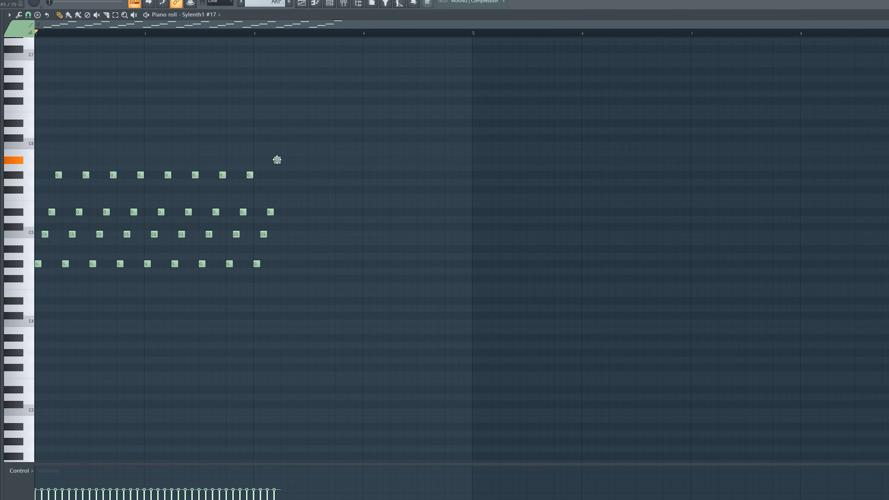
# Extend the arpeggio through bar four with a higher top note in bar three and a lower one in bar four, erase the stray note and play
pyautogui.moveTo(269, 247); pyautogui.dragTo(260, 276)
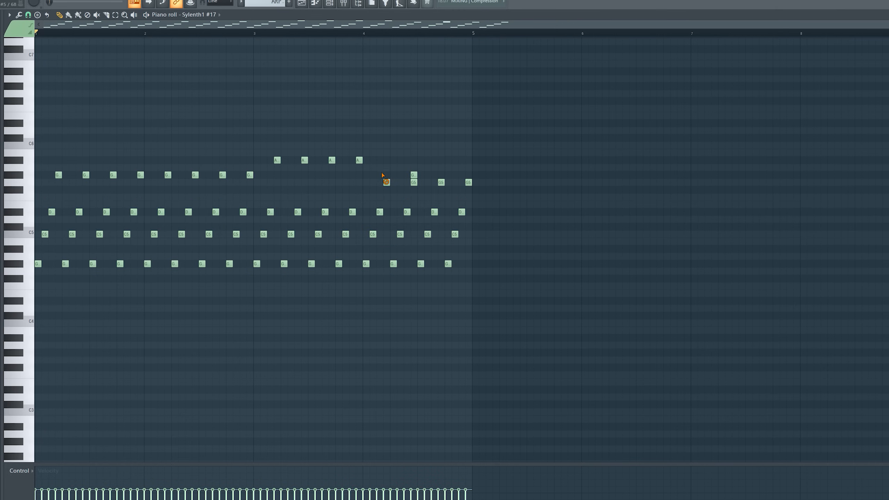
pyautogui.rightClick(413, 175)
pyautogui.press('space')
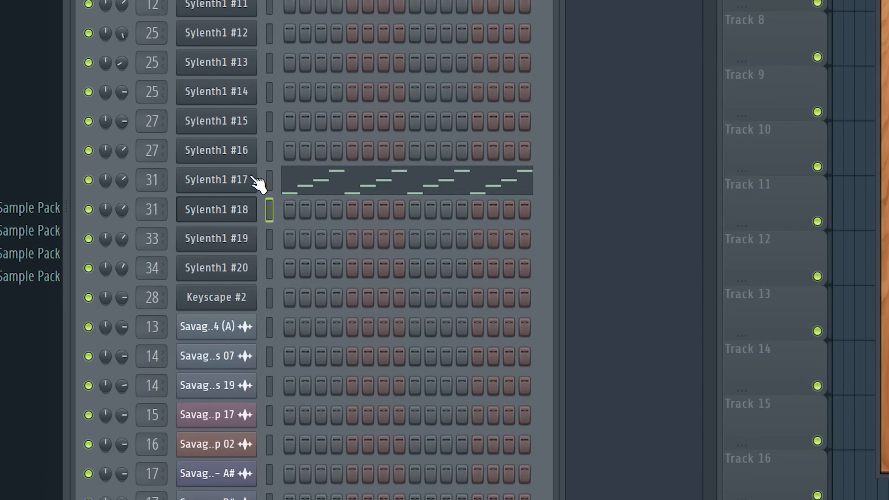
# Copy the arpeggio notes from Sylenth1 #17 into Sylenth1 #18 and close the Arp track's Fruity Stereo Enhancer
pyautogui.rightClick(257, 175)
pyautogui.click(377, 201)
pyautogui.rightClick(255, 202)
pyautogui.click(469, 240)
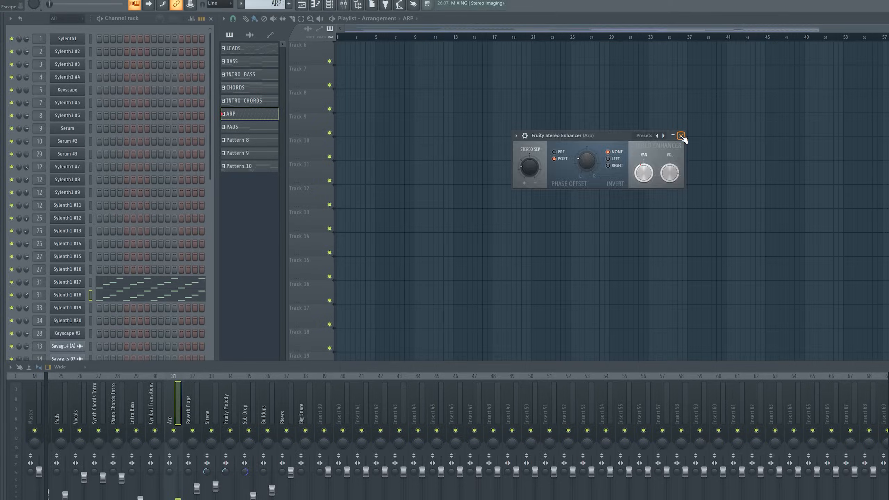
pyautogui.click(681, 136)
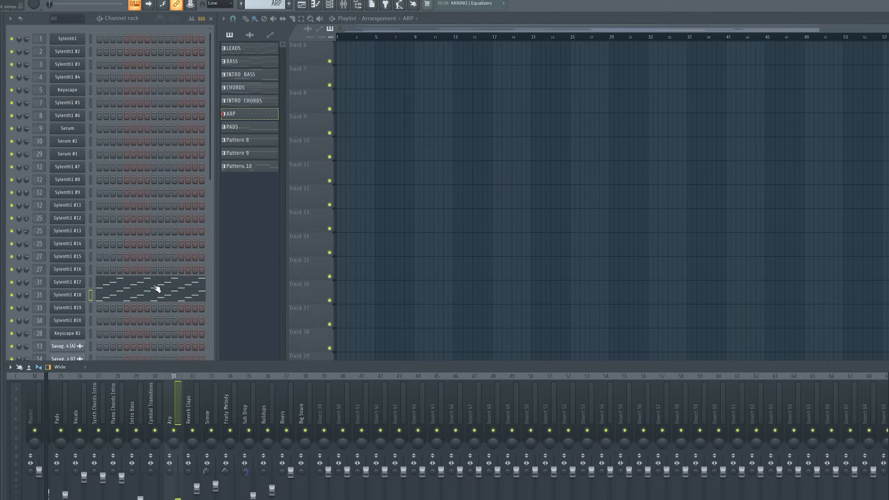
pyautogui.click(158, 288)
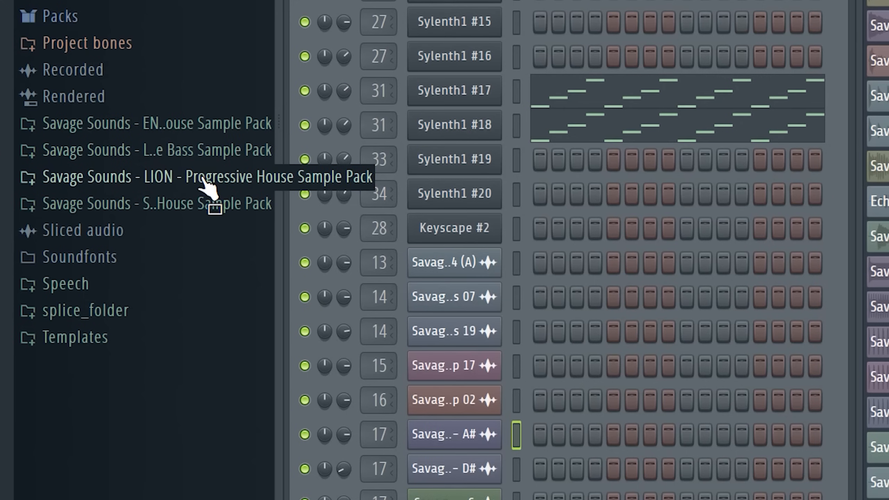
# Browse the 08 Atmos samples in the Savage Sounds - LION - Progressive House Sample Pack
pyautogui.click(198, 184)
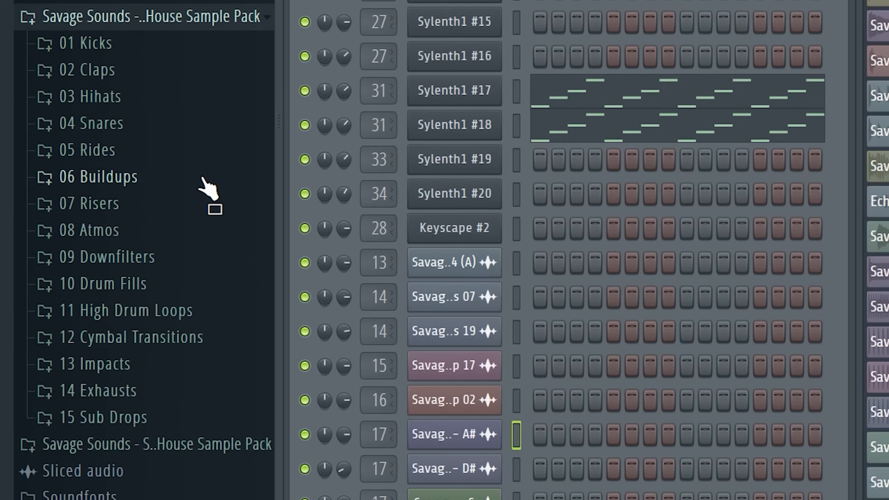
pyautogui.click(131, 72)
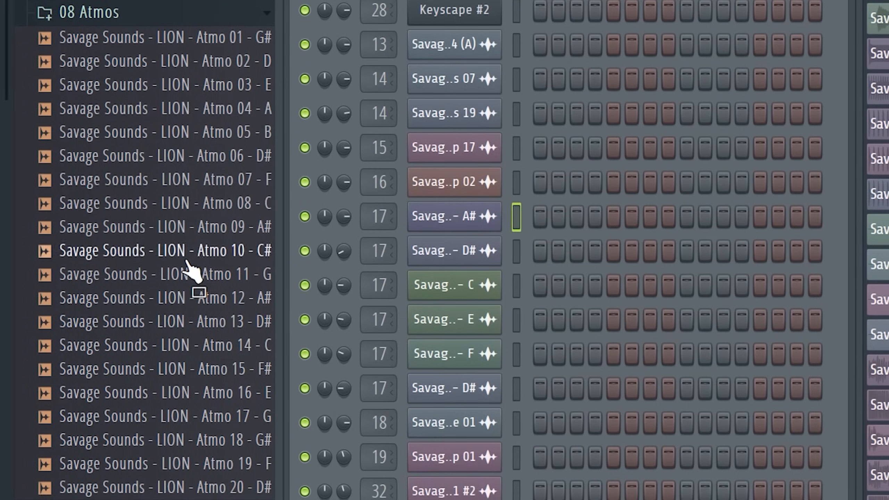
pyautogui.click(172, 21)
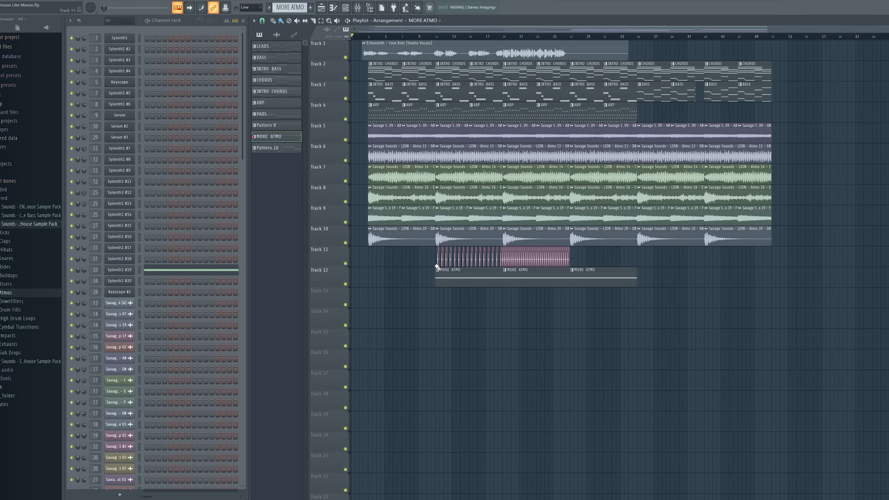
# Examine the claps on Track 11 and listen to the MORE ATMO pattern on Track 12 alone
pyautogui.scroll(5, 414, 248)
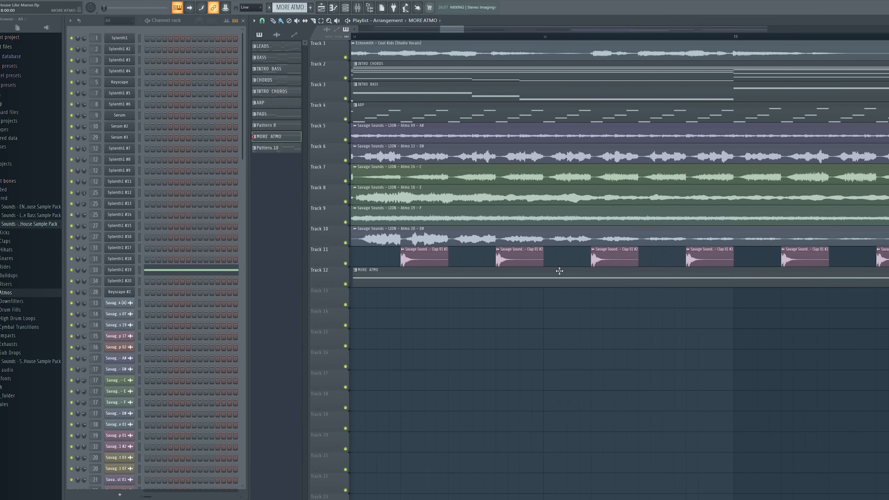
pyautogui.scroll(-6, 560, 271)
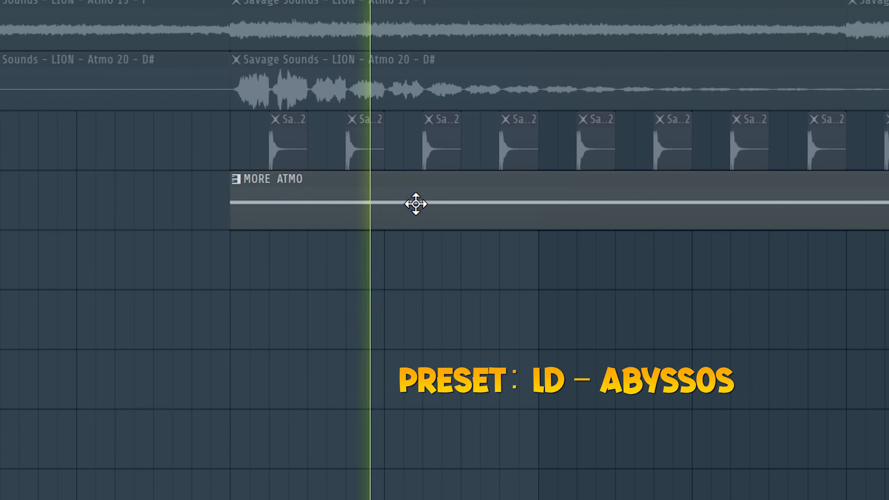
pyautogui.press('space')
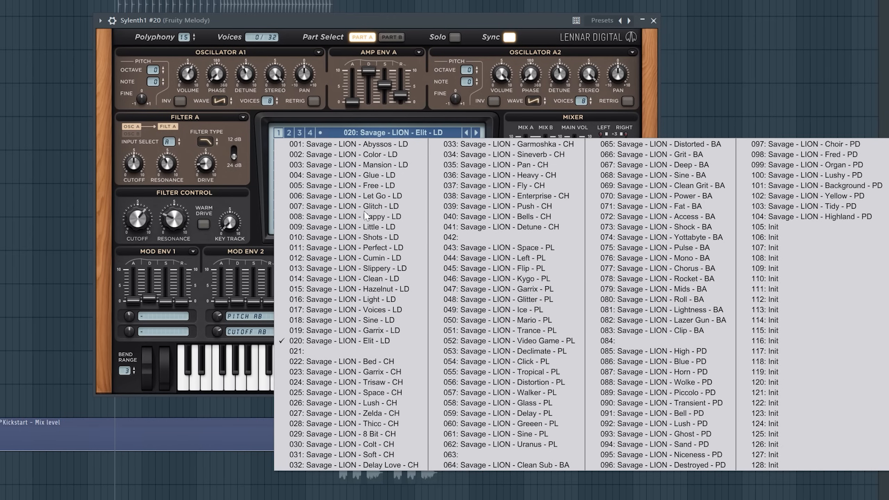
# Select the Savage - LION - Elit - LD preset in Sylenth1 #20 and solo the Track 14 sub drop for playback
pyautogui.click(363, 340)
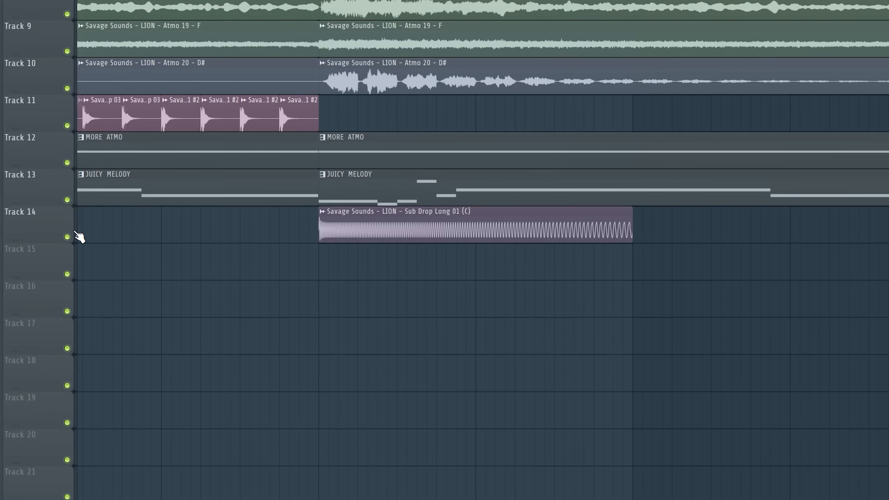
pyautogui.keyDown('ctrl'); pyautogui.click(67, 237); pyautogui.keyUp('ctrl')
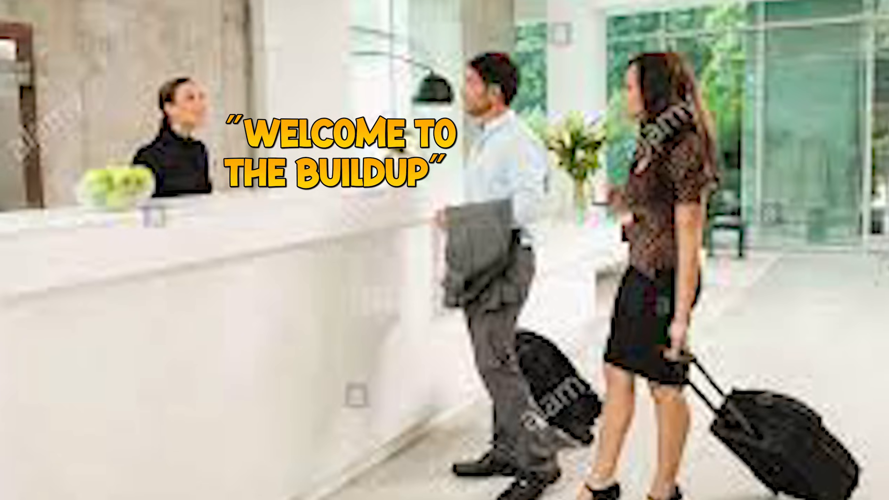
pyautogui.press('space')
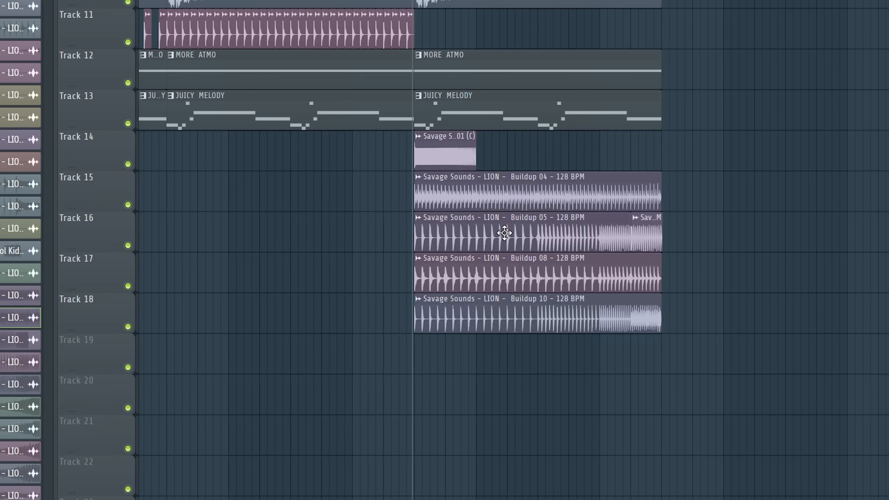
# Stack the Buildup 05, Buildup 08 and Buildup 10 clips onto Track 15 over Buildup 04
pyautogui.moveTo(491, 237); pyautogui.dragTo(484, 192)
pyautogui.moveTo(517, 278); pyautogui.dragTo(507, 190)
pyautogui.moveTo(512, 312); pyautogui.dragTo(476, 189)
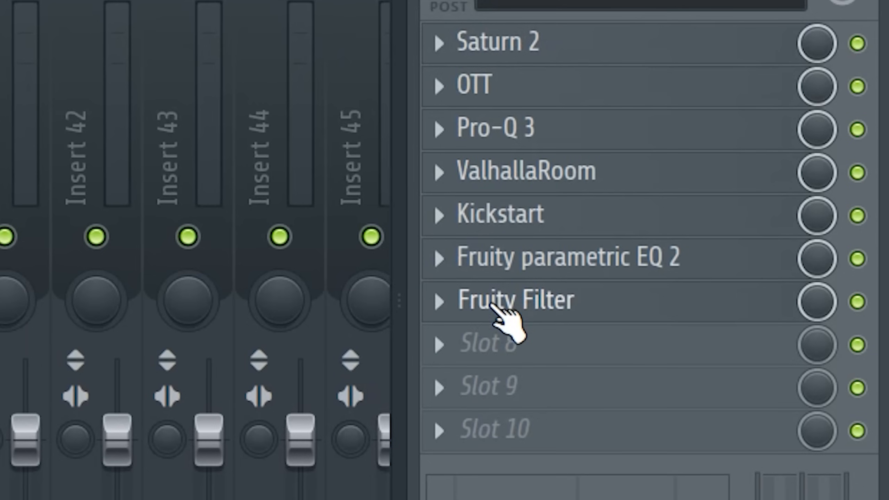
# Open the Fruity Filter on All Leads and create an automation clip for its cutoff frequency
pyautogui.click(486, 312)
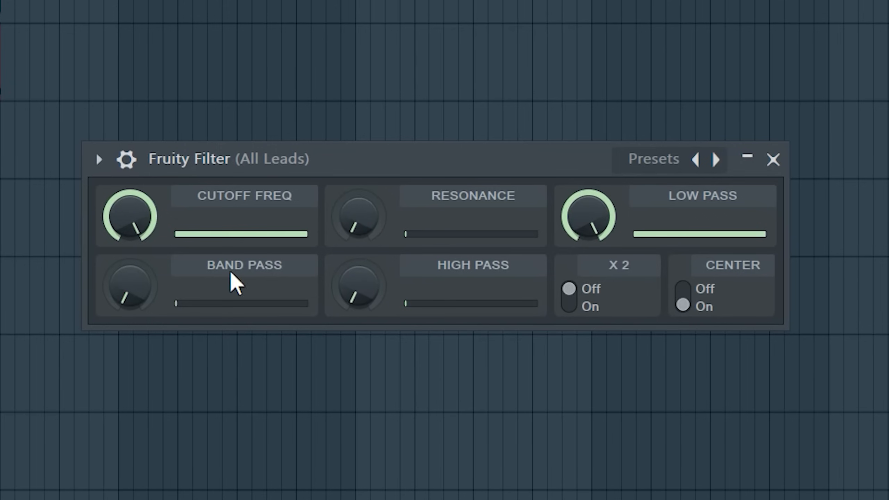
pyautogui.rightClick(132, 211)
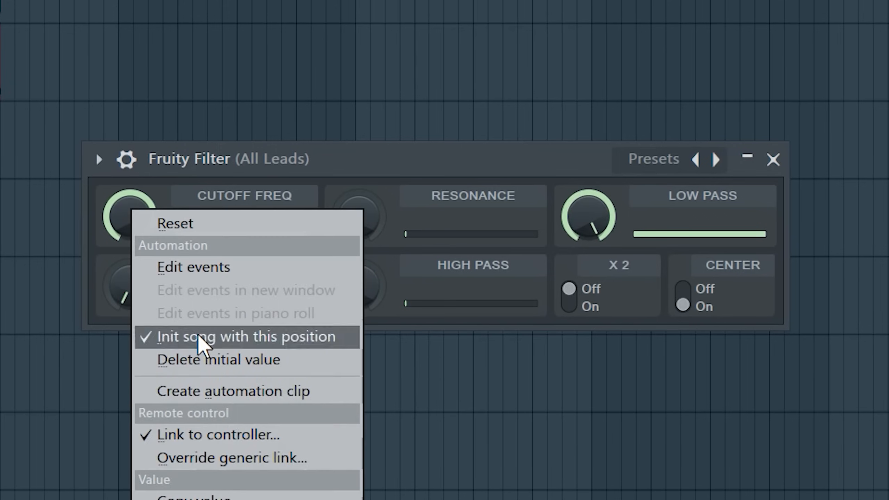
pyautogui.click(218, 393)
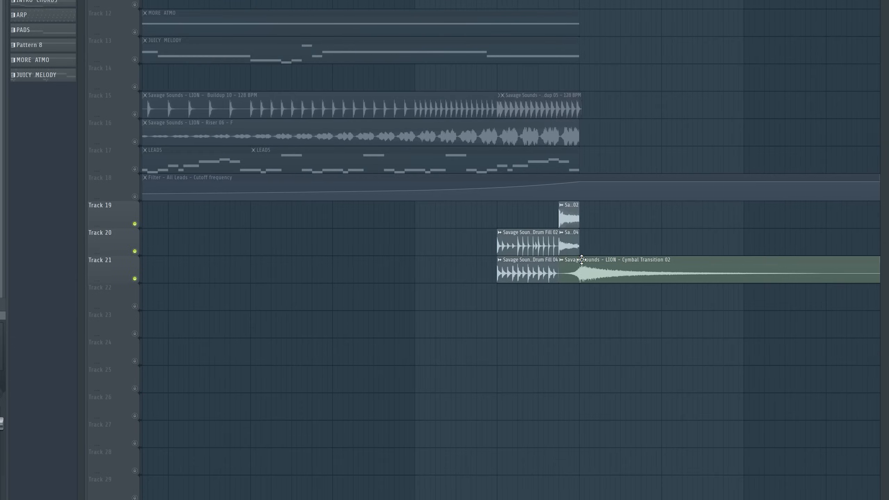
# Open the 10 Drum Fills sample folder and bring up the Sylenth1 #2 lead synth
pyautogui.scroll(3, 447, 265)
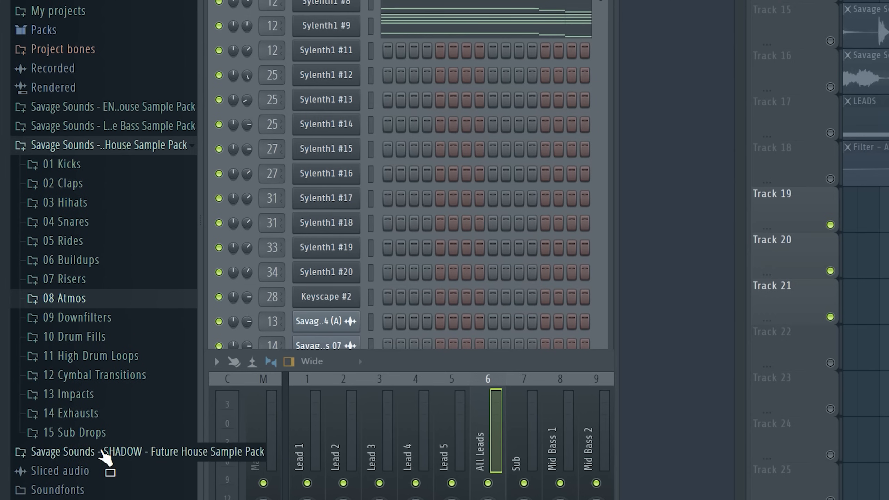
pyautogui.click(101, 336)
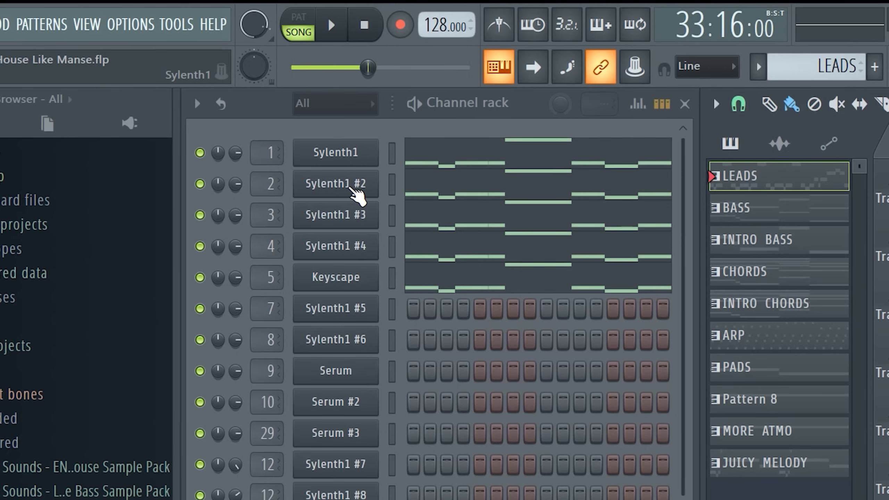
pyautogui.click(351, 189)
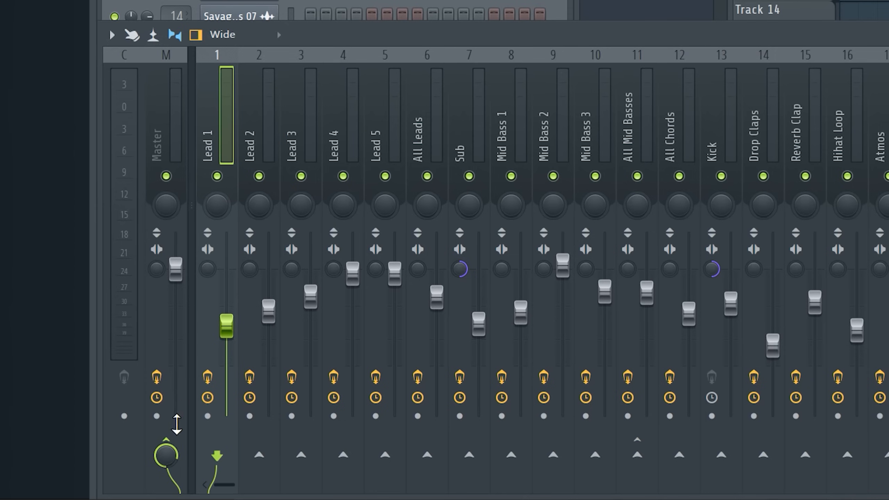
# Disconnect the mixer tracks Lead 1 through Lead 5 from the Master
pyautogui.click(239, 253)
pyautogui.click(290, 142)
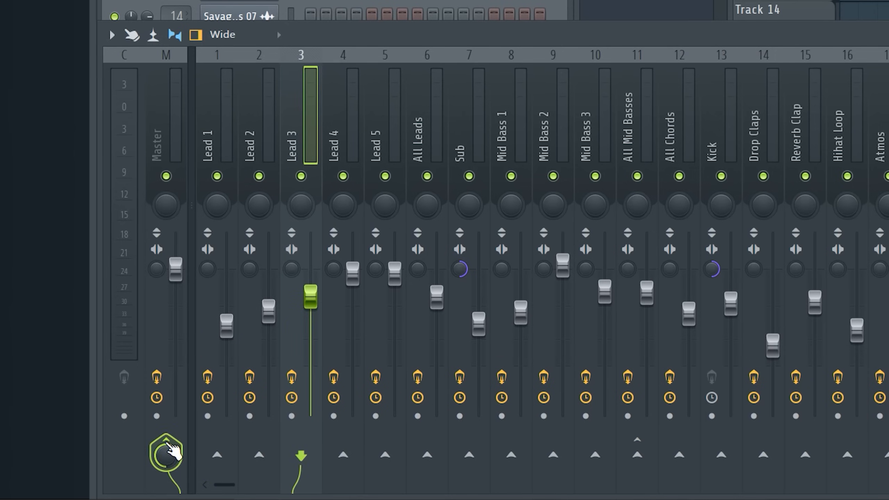
pyautogui.click(168, 444)
pyautogui.click(327, 168)
pyautogui.click(374, 190)
pyautogui.click(163, 454)
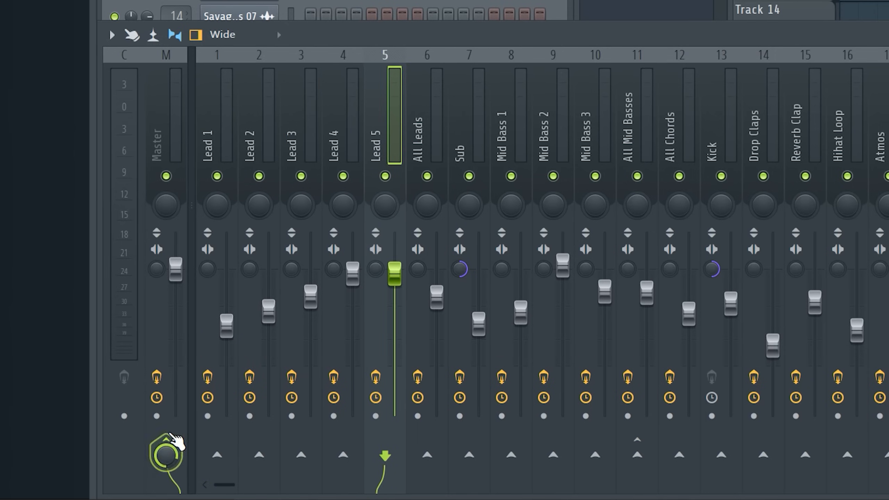
# Route the mixer tracks Lead 1, Lead 2, Lead 3 and Lead 4 to All Leads
pyautogui.click(224, 149)
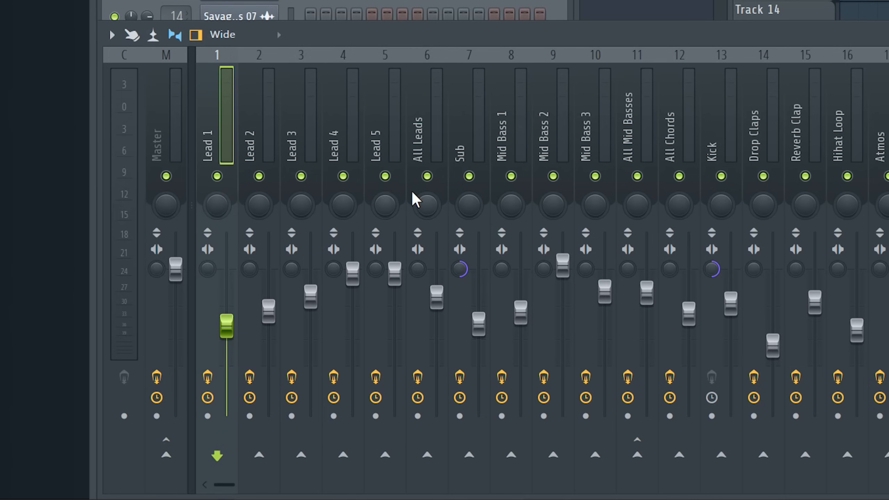
pyautogui.click(427, 455)
pyautogui.click(250, 147)
pyautogui.click(427, 455)
pyautogui.click(291, 147)
pyautogui.click(423, 455)
pyautogui.click(333, 147)
pyautogui.click(423, 455)
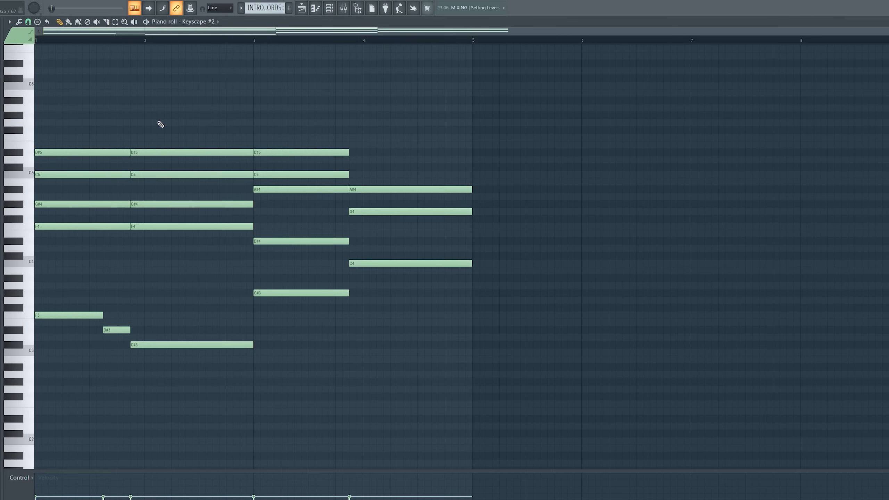
# Play the Keyscape #2 notes of the INTRO CHORDS pattern
pyautogui.press('space')
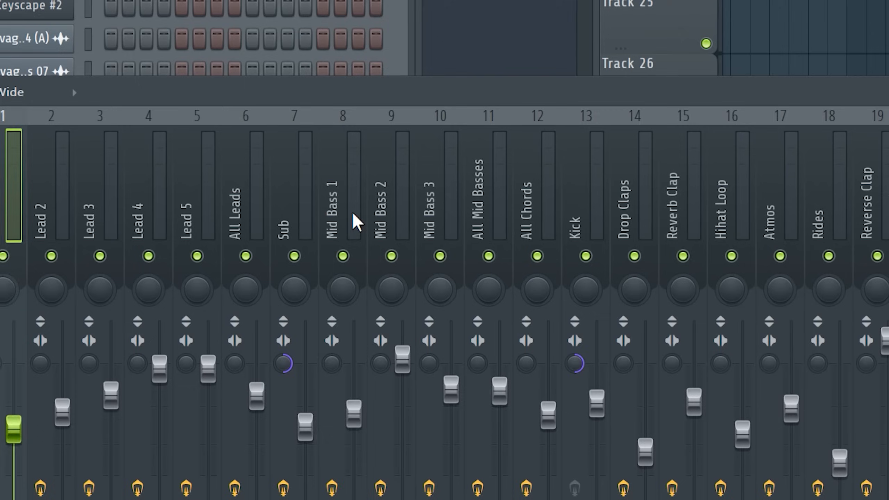
# Go through the Mid Bass, All Mid Basses and Sub mixer tracks and play the Sylenth1 #6 bass notes
pyautogui.click(357, 222)
pyautogui.click(389, 226)
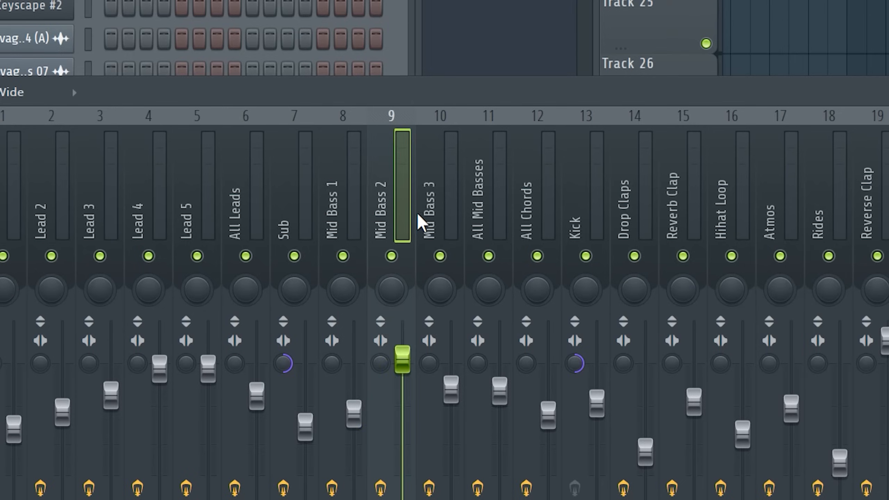
pyautogui.click(425, 219)
pyautogui.click(477, 206)
pyautogui.click(291, 196)
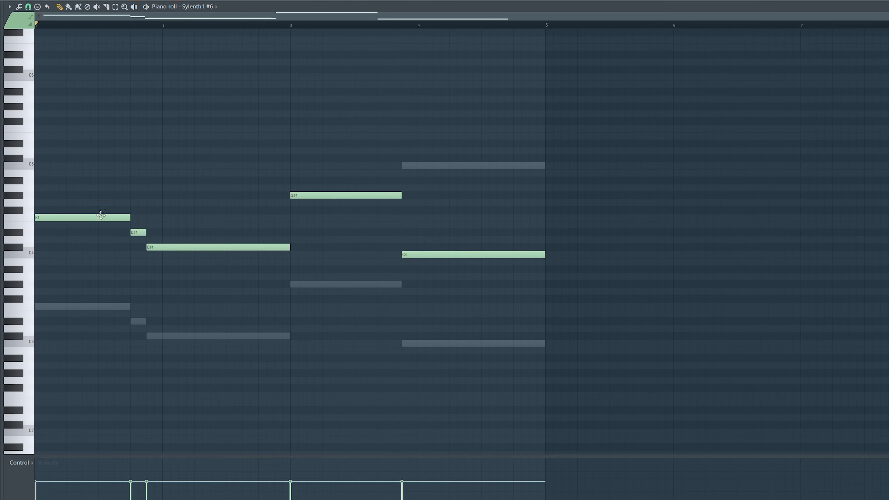
pyautogui.press('space')
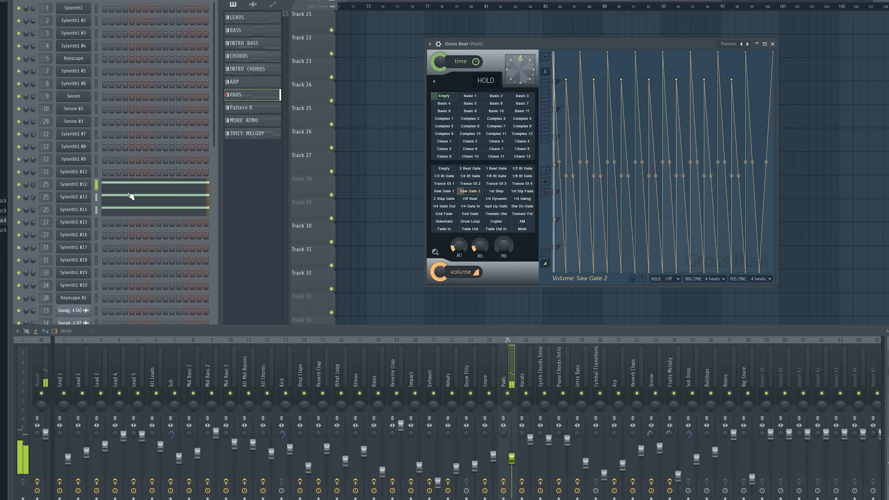
# Open the Sylenth1 #13 notes of the PADS pattern
pyautogui.click(129, 194)
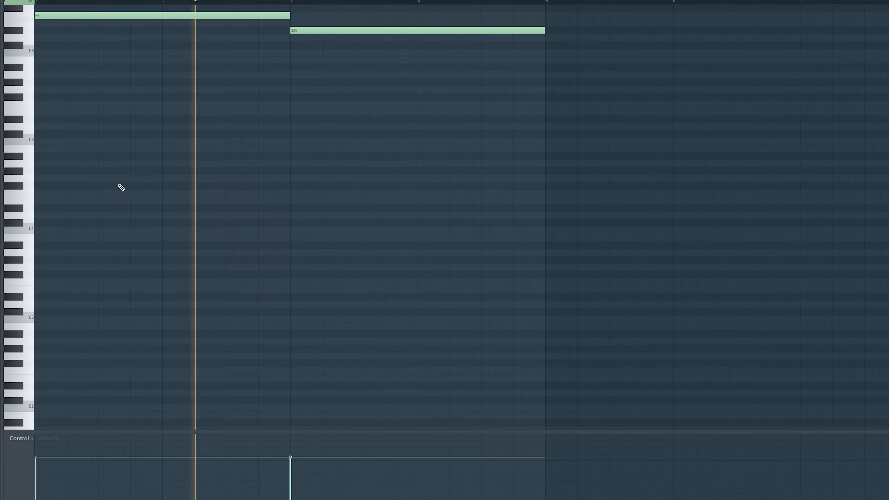